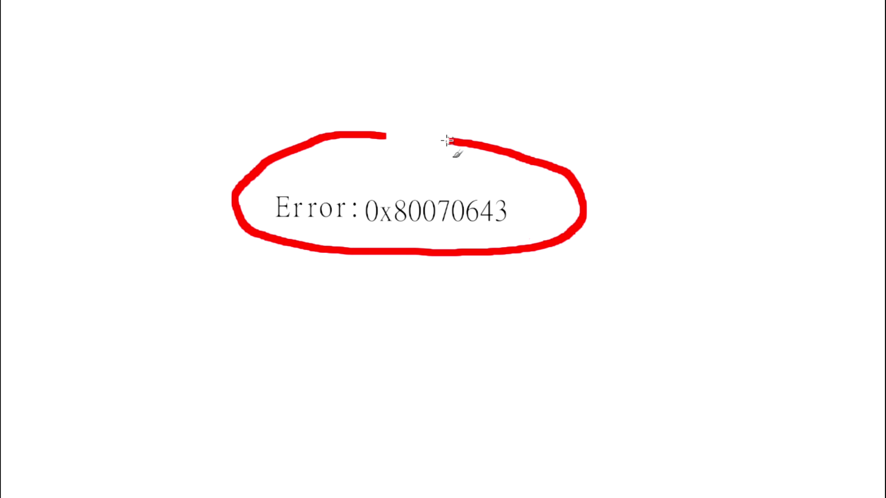
# Handwrite the word 'Fix' in red beneath the circled error code 0x80070643.
pyautogui.moveTo(144, 353); pyautogui.dragTo(165, 428)
pyautogui.moveTo(144, 353); pyautogui.dragTo(253, 325)
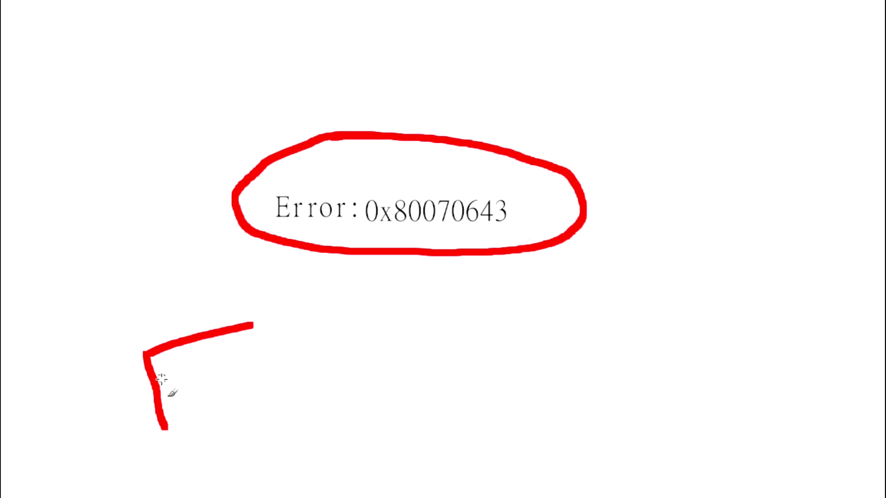
pyautogui.moveTo(160, 381); pyautogui.dragTo(210, 368)
pyautogui.moveTo(265, 363); pyautogui.dragTo(278, 410)
pyautogui.click(269, 341)
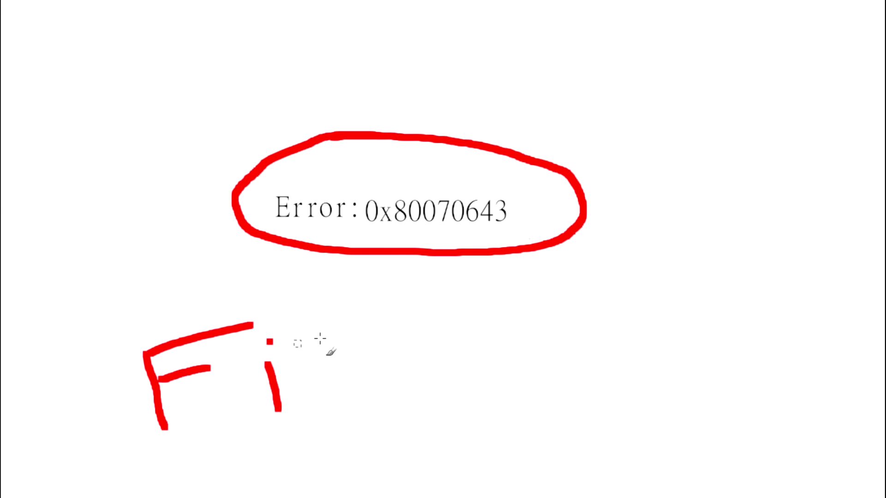
pyautogui.moveTo(329, 395); pyautogui.dragTo(369, 309)
pyautogui.moveTo(315, 323); pyautogui.dragTo(385, 387)
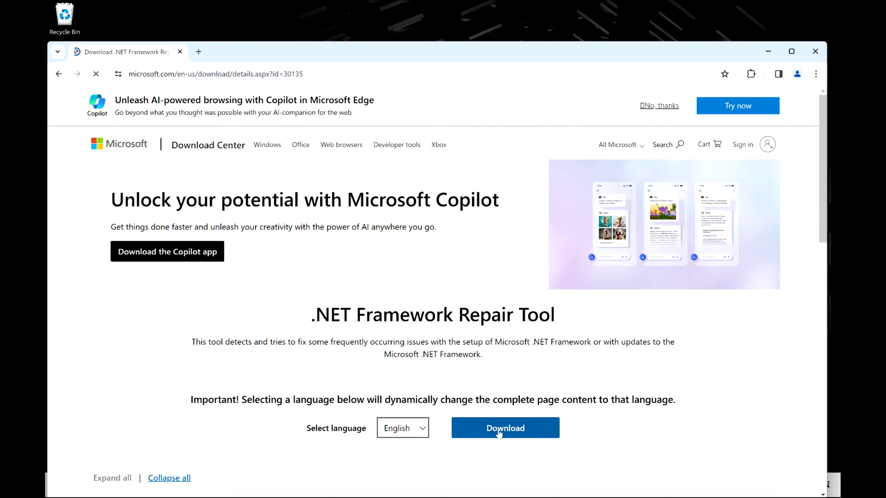
# Download NetFxRepairTool.exe and launch it from the Edge downloads panel.
pyautogui.click(500, 428)
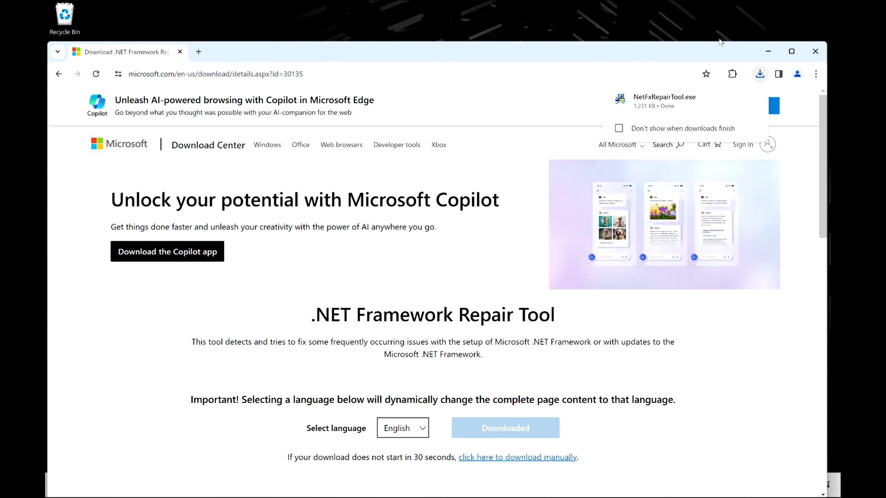
pyautogui.click(657, 107)
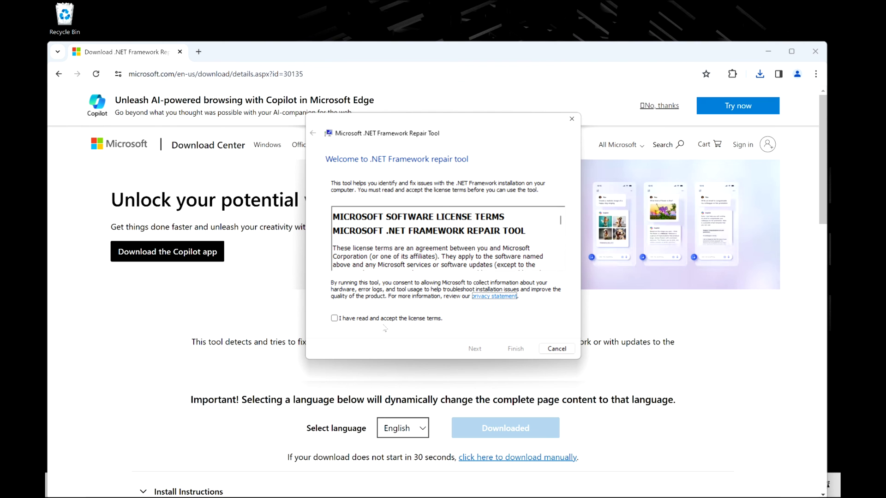
# Accept the license, apply the recommended Windows Installer fixes, collect logs, and finish the repair tool.
pyautogui.click(387, 319)
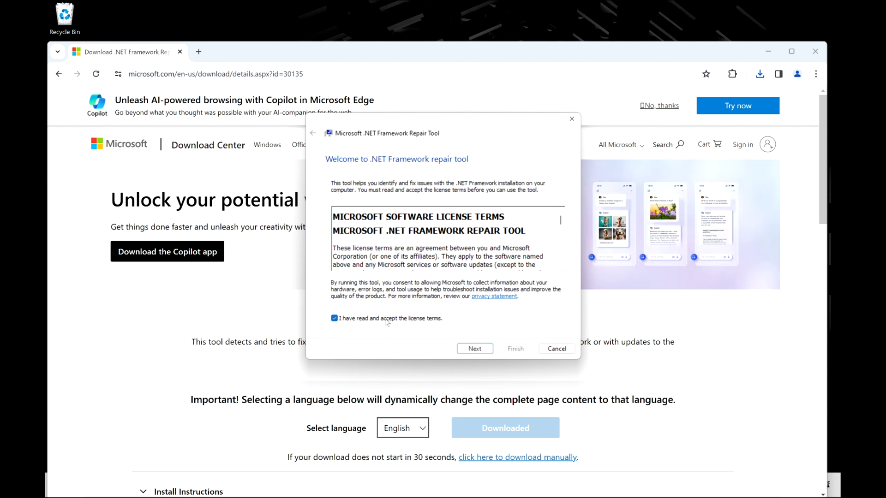
pyautogui.click(482, 352)
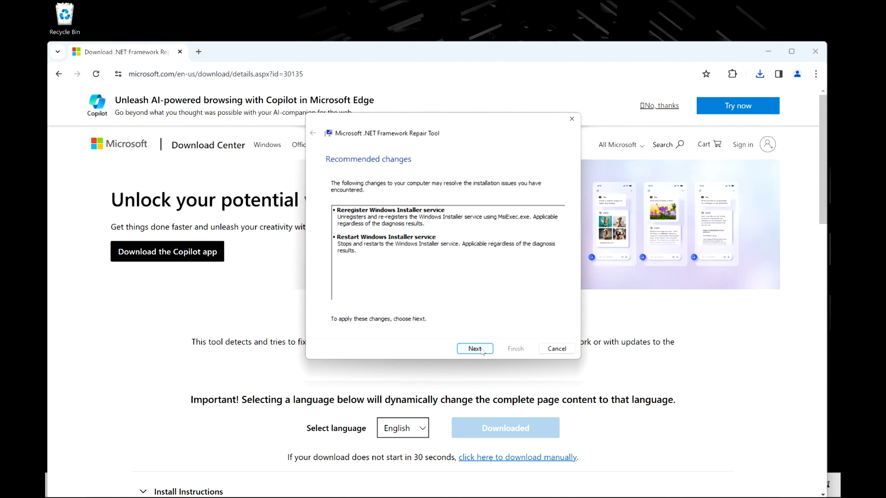
pyautogui.click(474, 349)
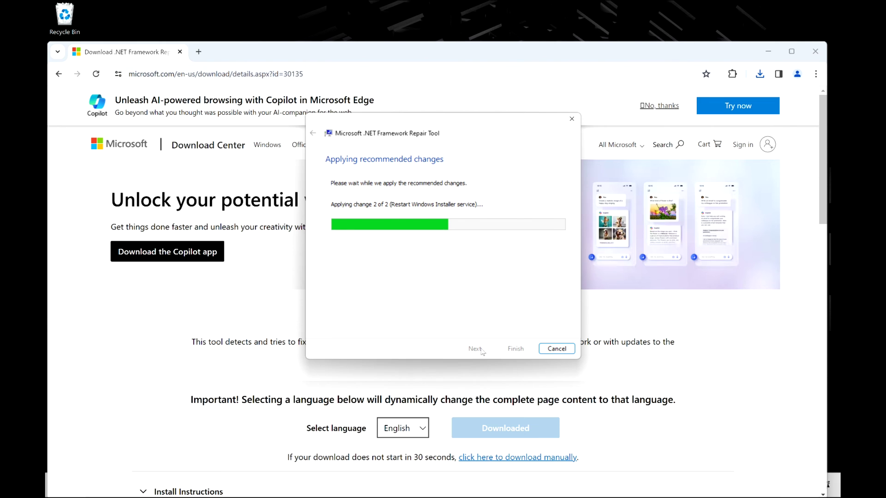
pyautogui.click(481, 351)
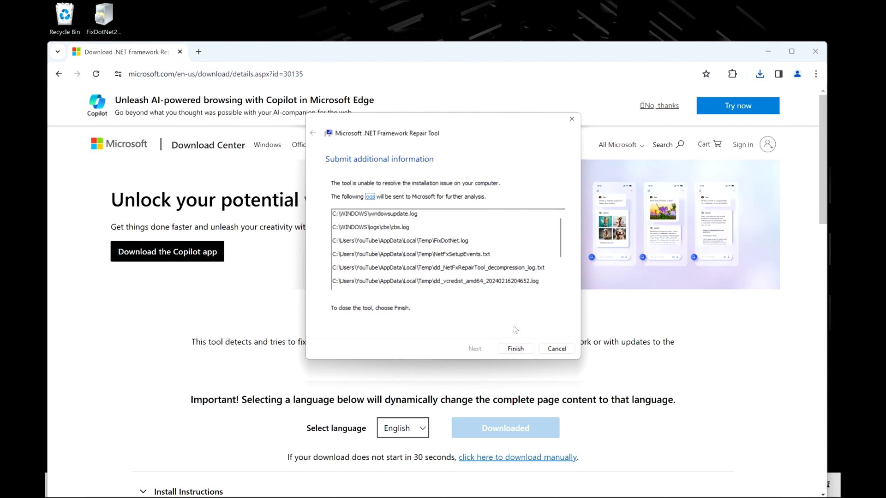
pyautogui.click(515, 349)
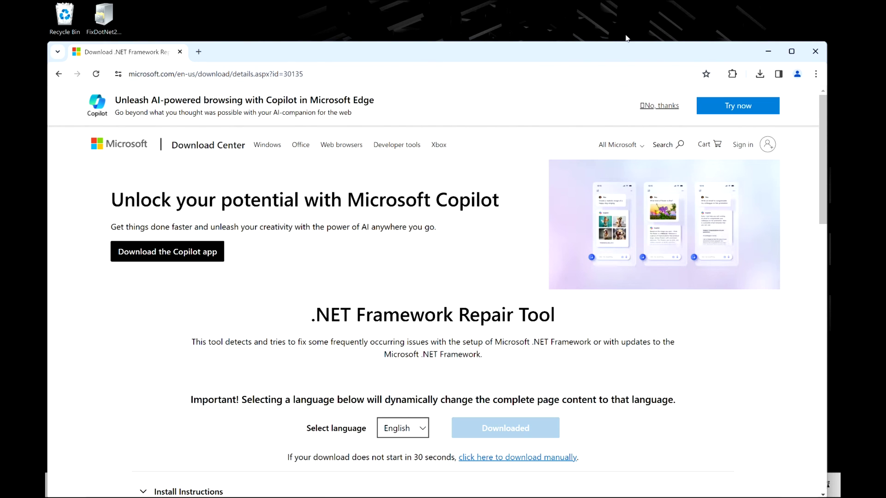
# Close Edge, open Settings, and search 'troublesh' to reach Troubleshoot settings.
pyautogui.click(815, 51)
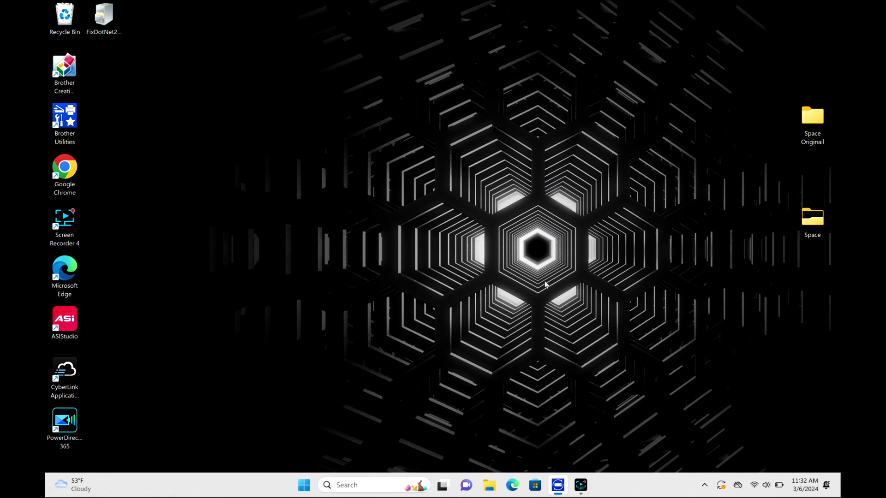
pyautogui.click(305, 485)
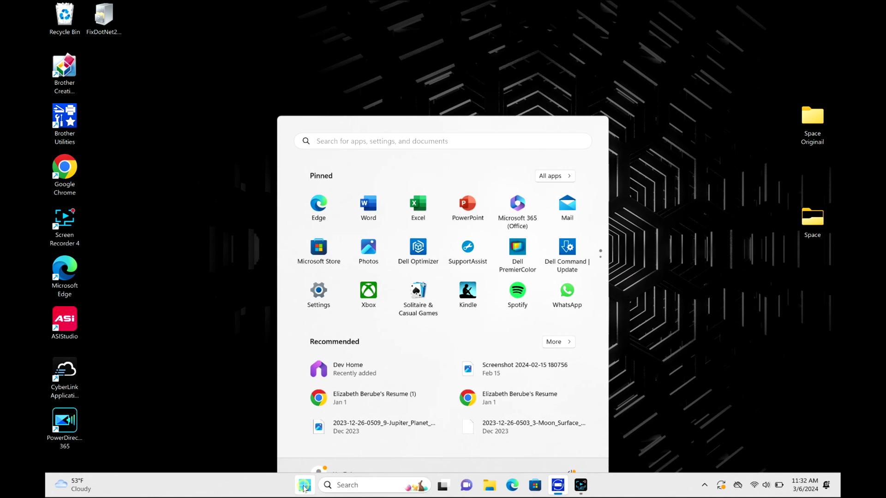
pyautogui.click(323, 268)
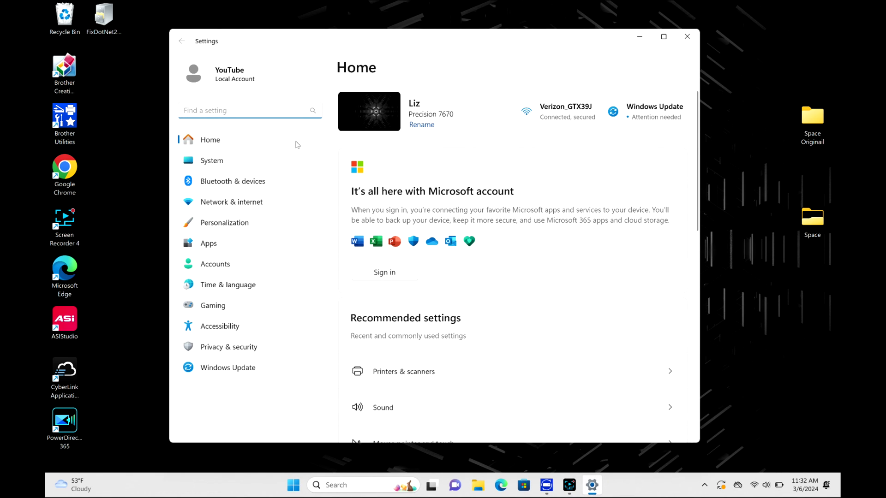
pyautogui.write('troublesh')
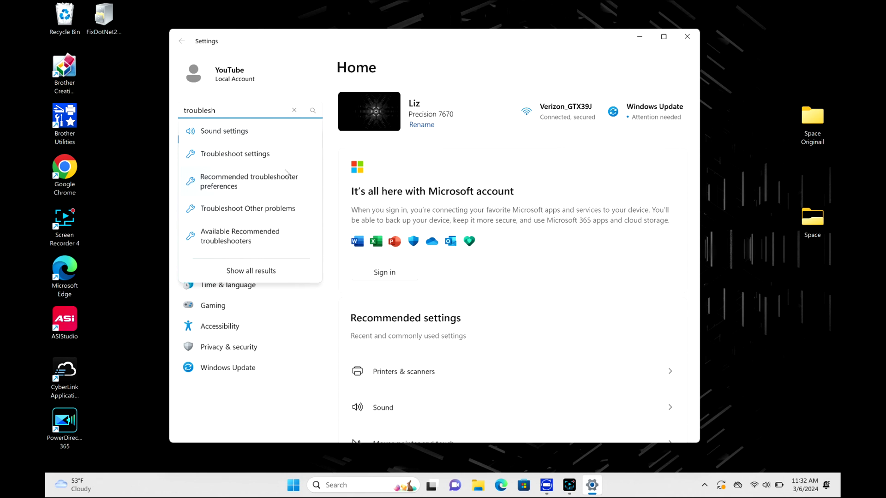
pyautogui.click(281, 153)
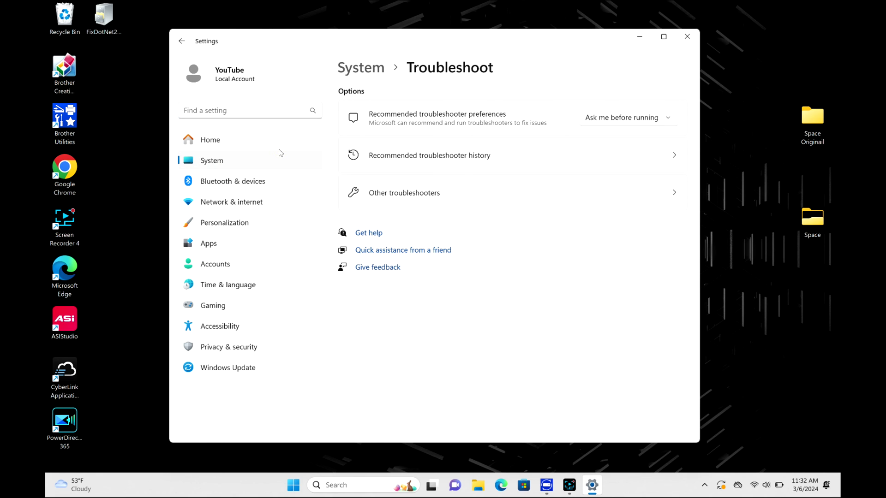
# Run the Windows Update troubleshooter from the Other troubleshooters list.
pyautogui.click(575, 200)
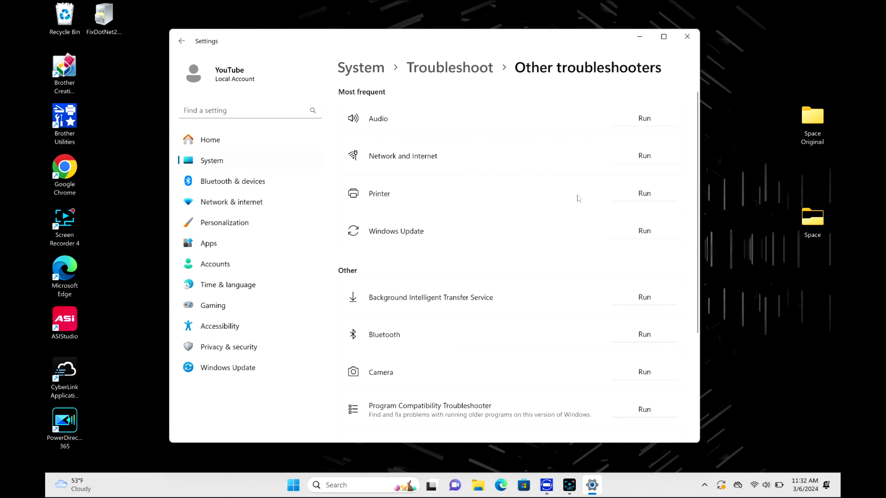
pyautogui.moveTo(699, 123)
pyautogui.mouseDown()
pyautogui.moveTo(701, 244)
pyautogui.moveTo(711, 119)
pyautogui.mouseUp()
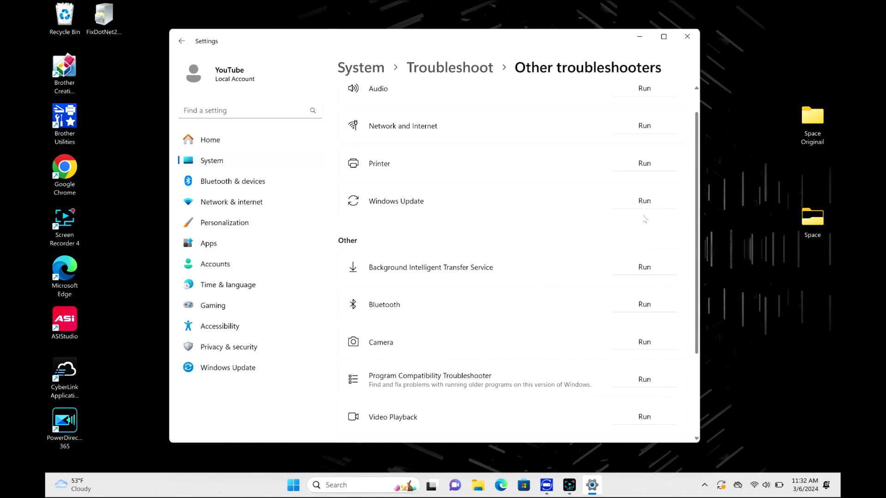
pyautogui.click(649, 200)
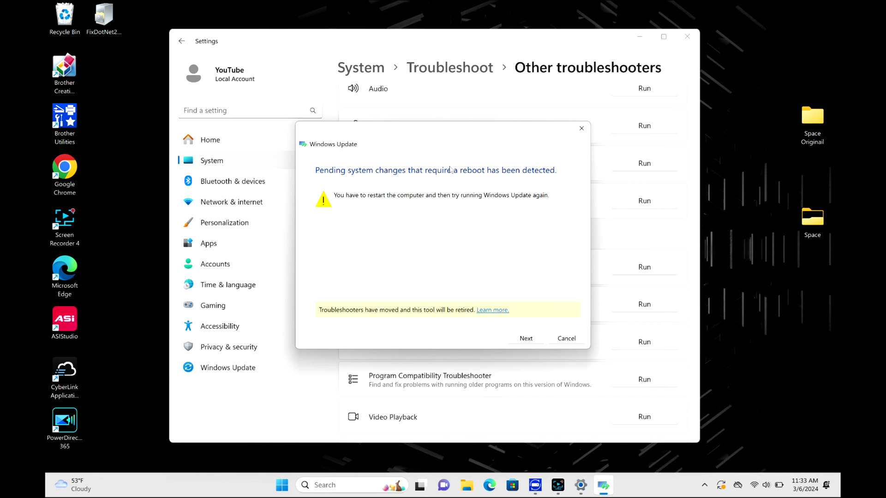
# Apply the troubleshooter's update fixes, then close the troubleshooter and the Settings window.
pyautogui.click(525, 339)
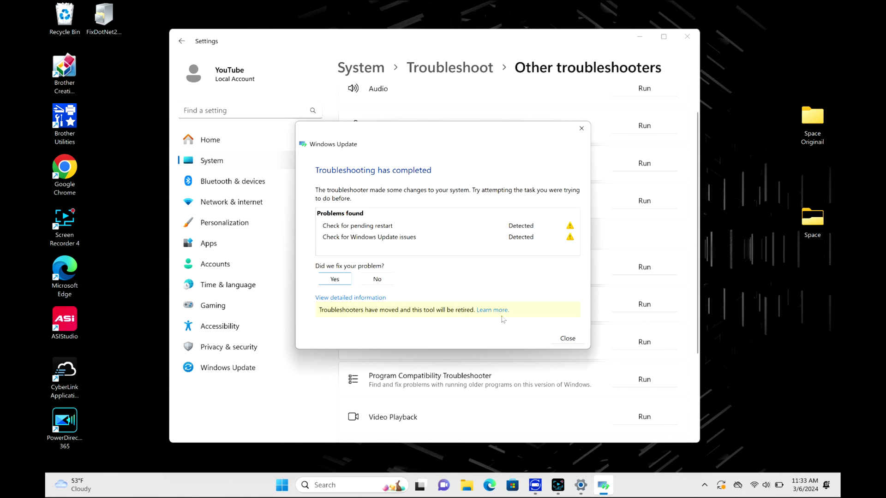
pyautogui.click(581, 129)
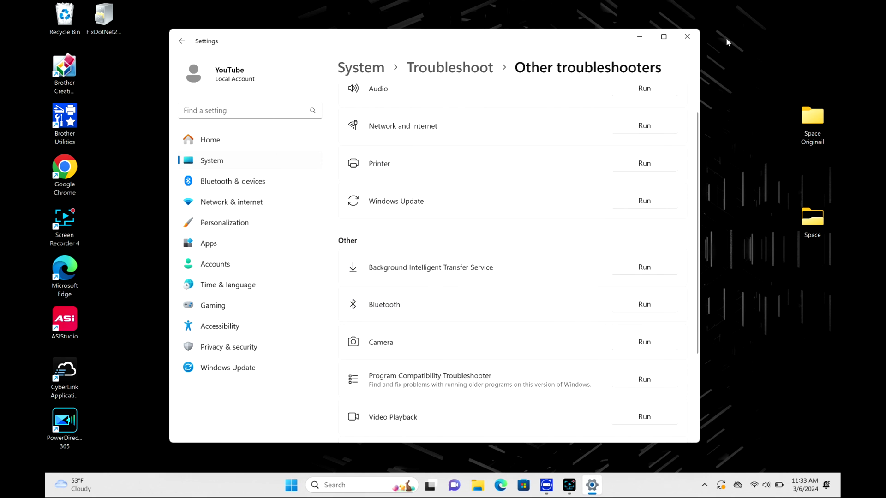
pyautogui.click(688, 37)
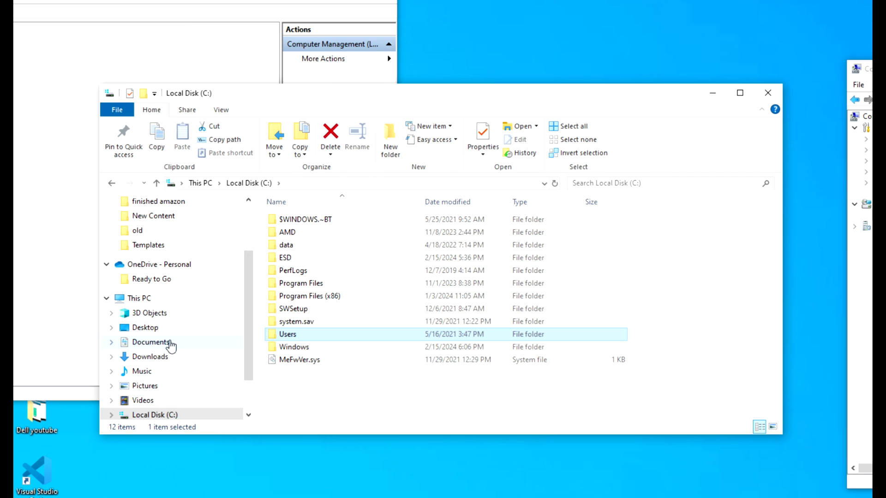
# Open Computer Management via This PC's Manage option in File Explorer.
pyautogui.rightClick(149, 305)
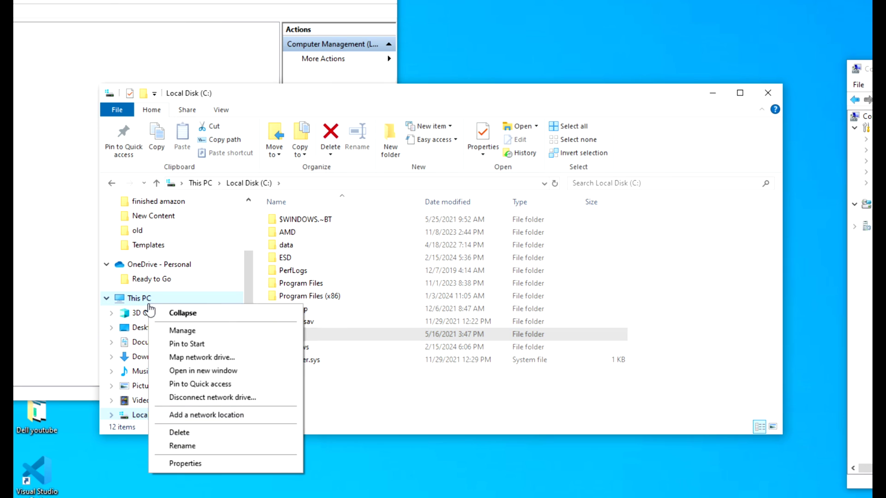
pyautogui.click(193, 332)
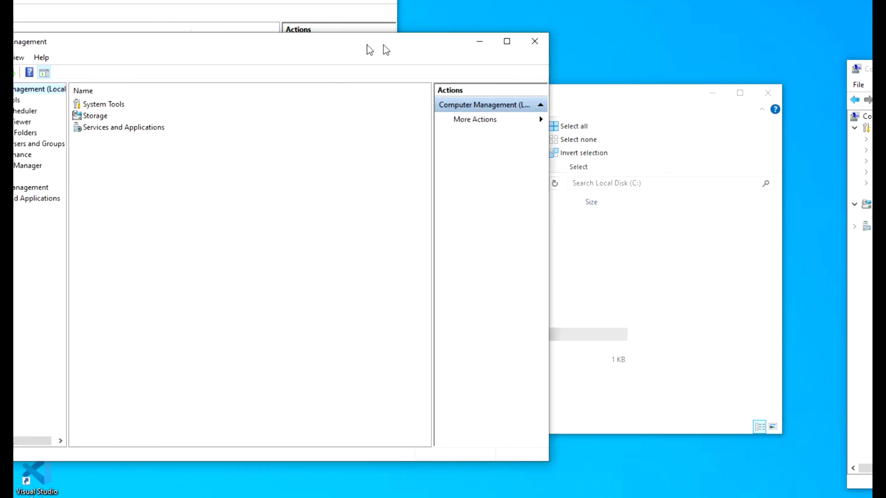
# Inspect disk capacity, free space, and the C: partition in Disk Management, then close it.
pyautogui.moveTo(369, 47); pyautogui.dragTo(551, 63)
pyautogui.click(184, 201)
pyautogui.click(197, 212)
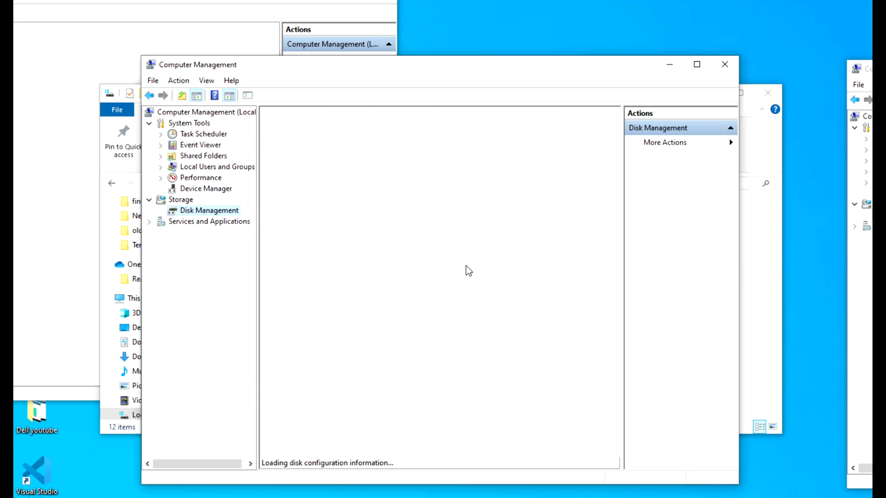
pyautogui.moveTo(625, 216); pyautogui.dragTo(679, 216)
pyautogui.click(630, 282)
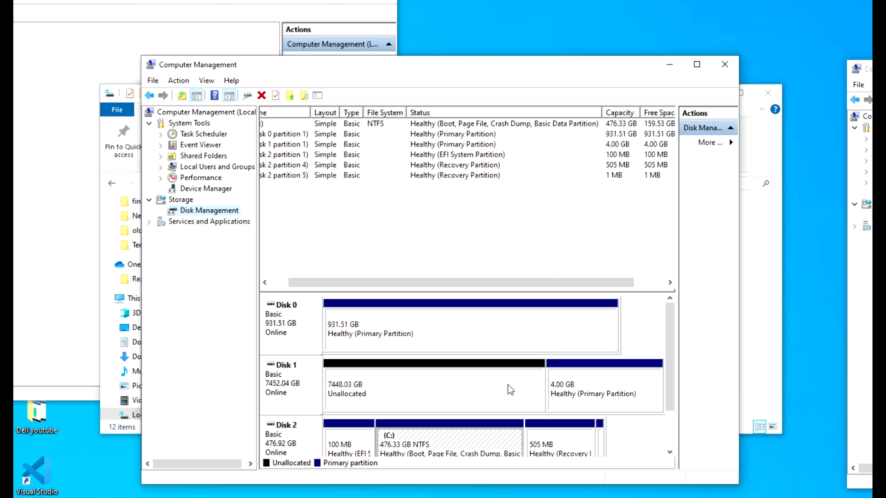
pyautogui.moveTo(670, 381); pyautogui.dragTo(670, 418)
pyautogui.click(513, 406)
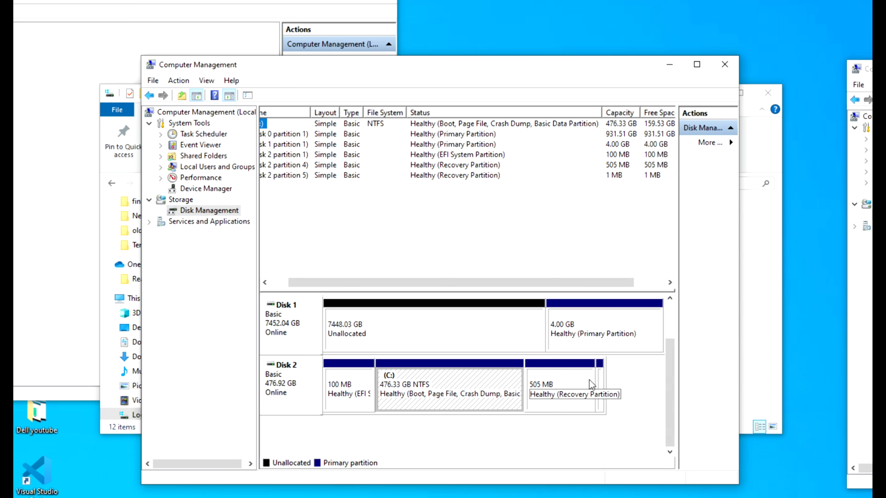
pyautogui.click(725, 64)
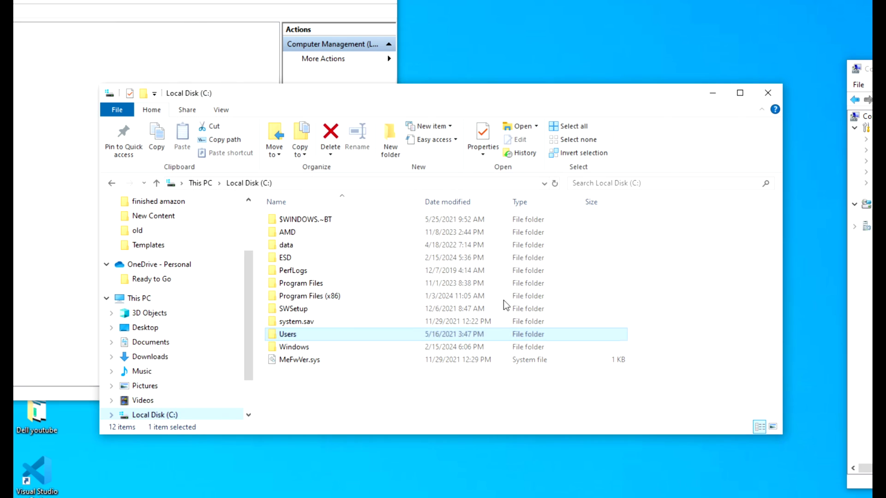
# Launch Command Prompt from a 'cmd' Windows search and centre its window.
pyautogui.press('super+s')
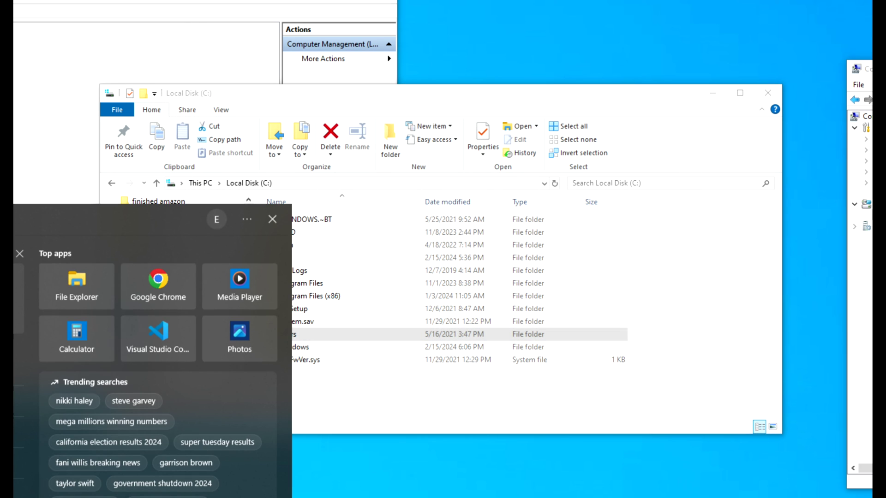
pyautogui.write('cmd')
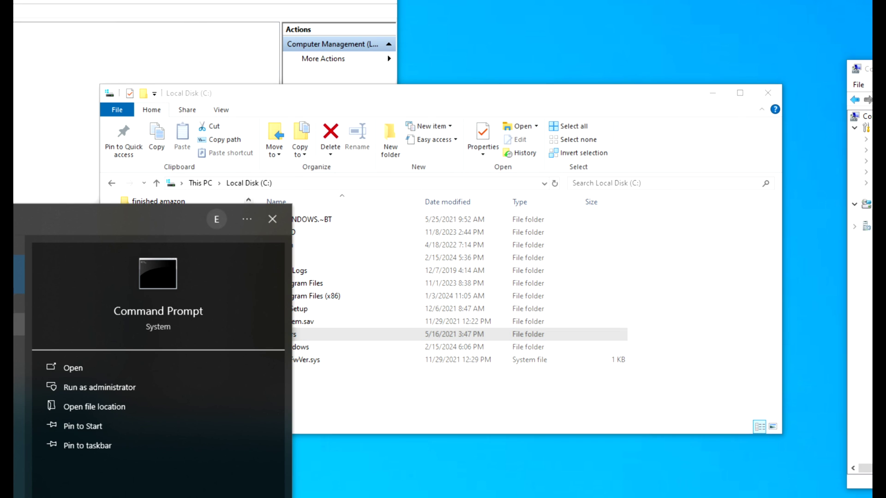
pyautogui.press('Return')
pyautogui.moveTo(198, 14); pyautogui.dragTo(553, 107)
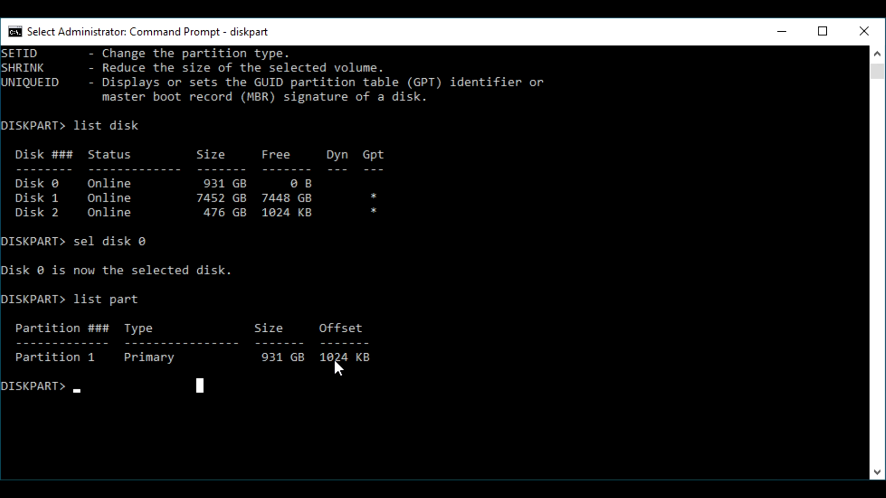
# Type a partition selection command in diskpart, then erase it.
pyautogui.write('sel ')
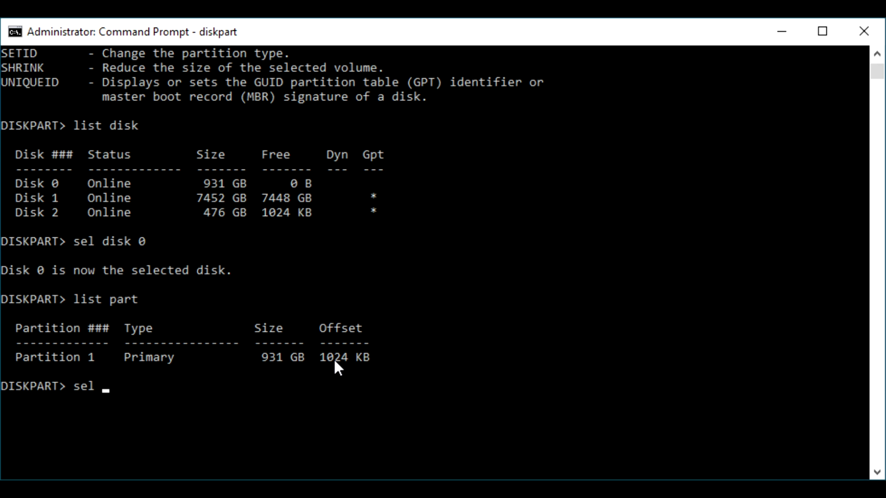
pyautogui.write('partr')
pyautogui.press('BackSpace')
pyautogui.write('2')
pyautogui.press('BackSpace')
pyautogui.press('BackSpace')
pyautogui.press('BackSpace')
pyautogui.press('BackSpace')
pyautogui.press('BackSpace')
pyautogui.press('BackSpace')
pyautogui.press('BackSpace')
pyautogui.press('BackSpace')
pyautogui.press('BackSpace')
pyautogui.press('BackSpace')
pyautogui.press('BackSpace')
# Enter 'shrink desired=250 minimum=250' at the diskpart prompt.
pyautogui.write('shrink desi')
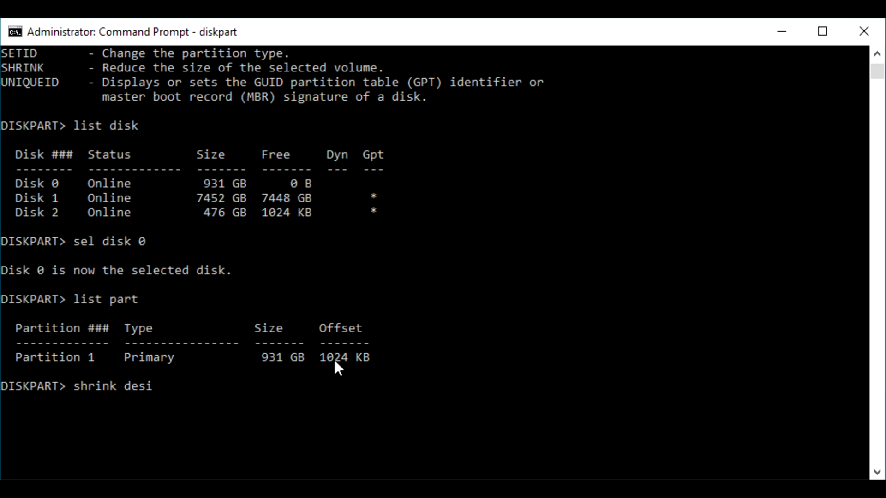
pyautogui.write('red=250 minimum')
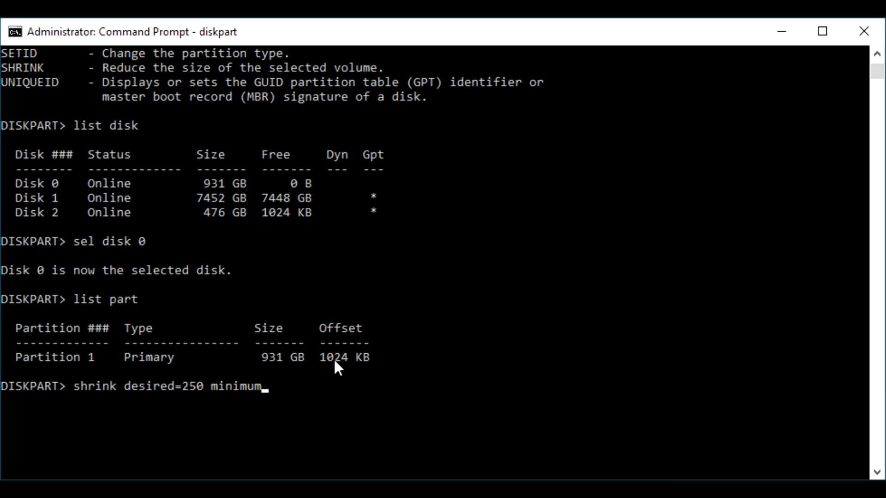
pyautogui.press('BackSpace')
pyautogui.write('=250')
pyautogui.press('BackSpace')
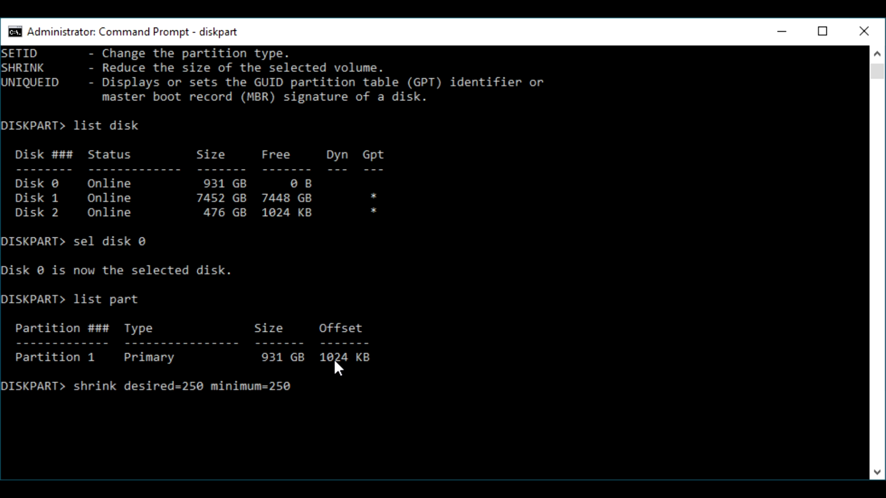